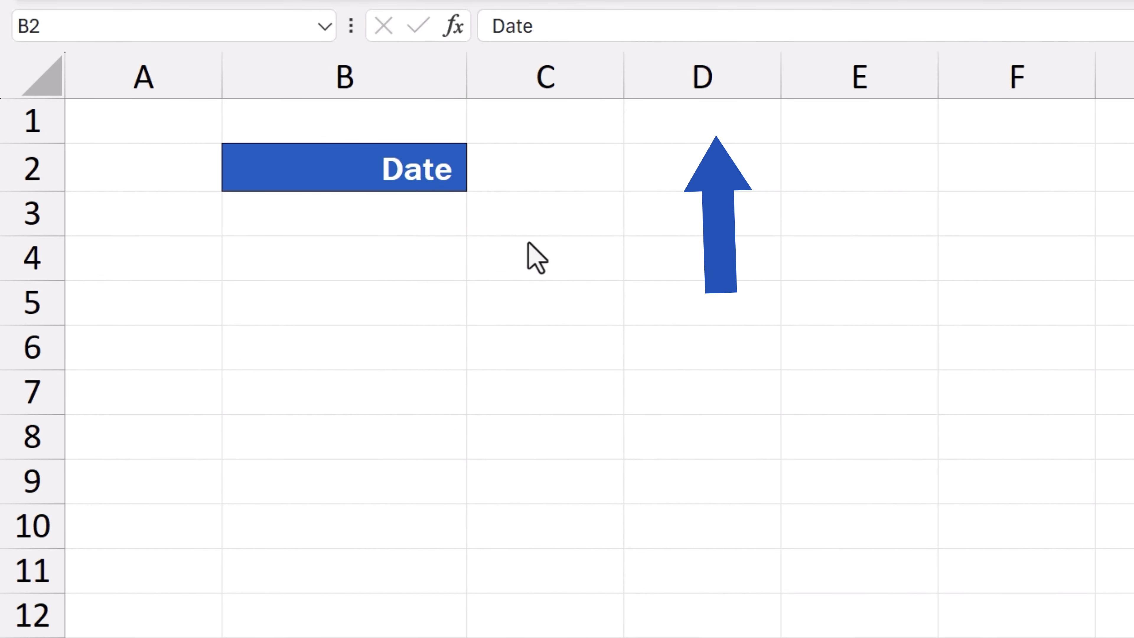
Type the start date 4/17/2028 into cell B3 and commit it.
{"action": "left_click", "coordinate": [379, 217]}
{"action": "type", "text": "4/1"}
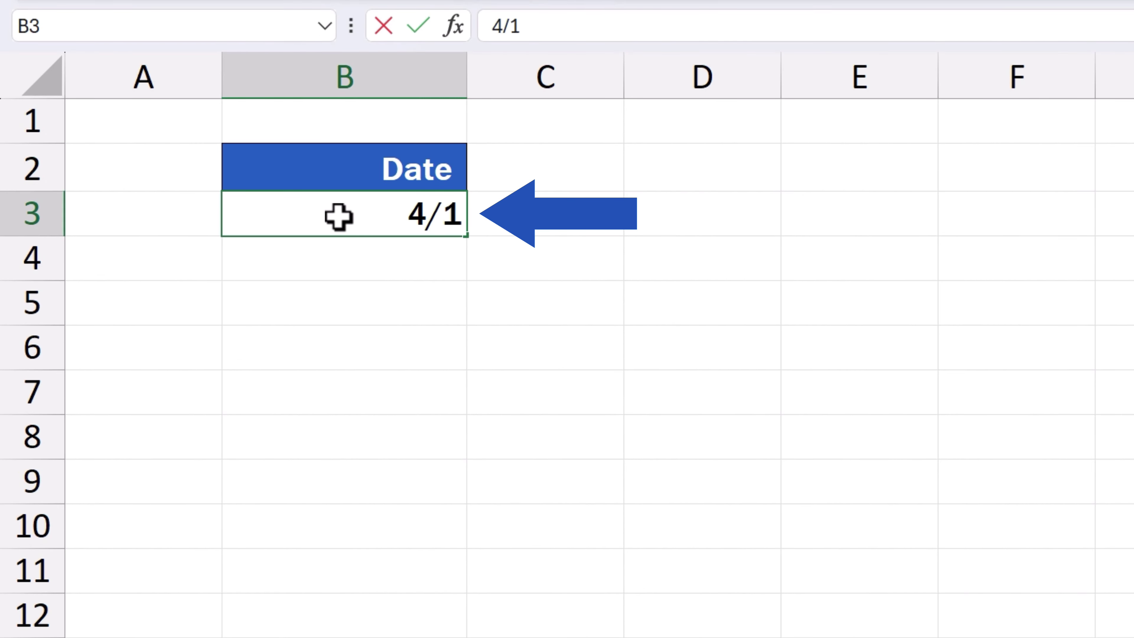
{"action": "type", "text": "7/2028"}
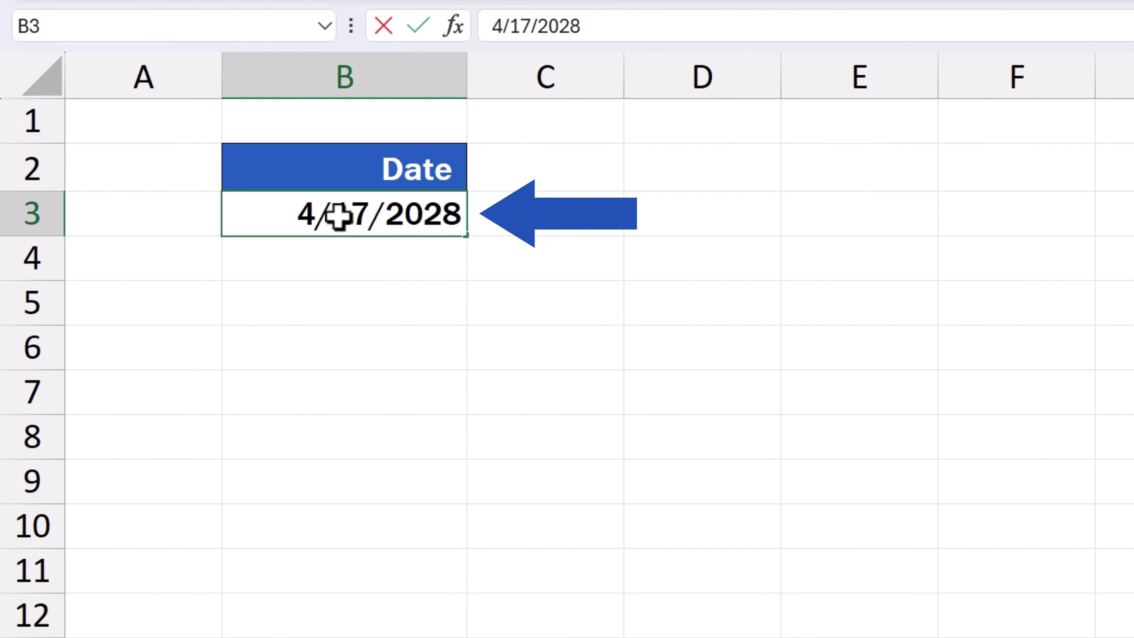
{"action": "left_click", "coordinate": [440, 168]}
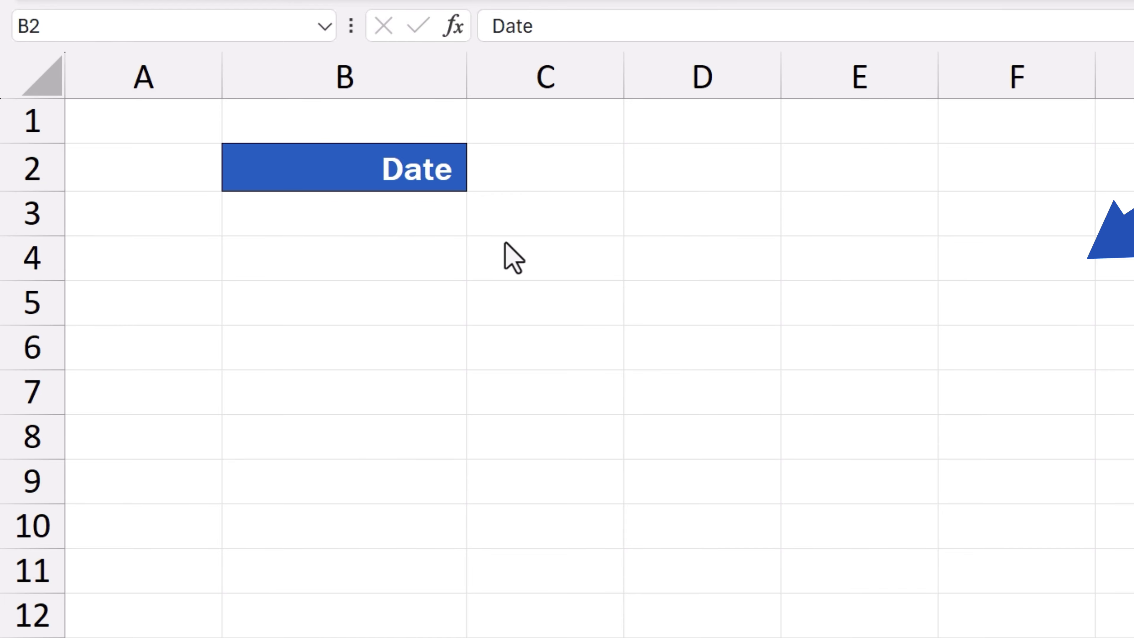
{"action": "left_click", "coordinate": [383, 218]}
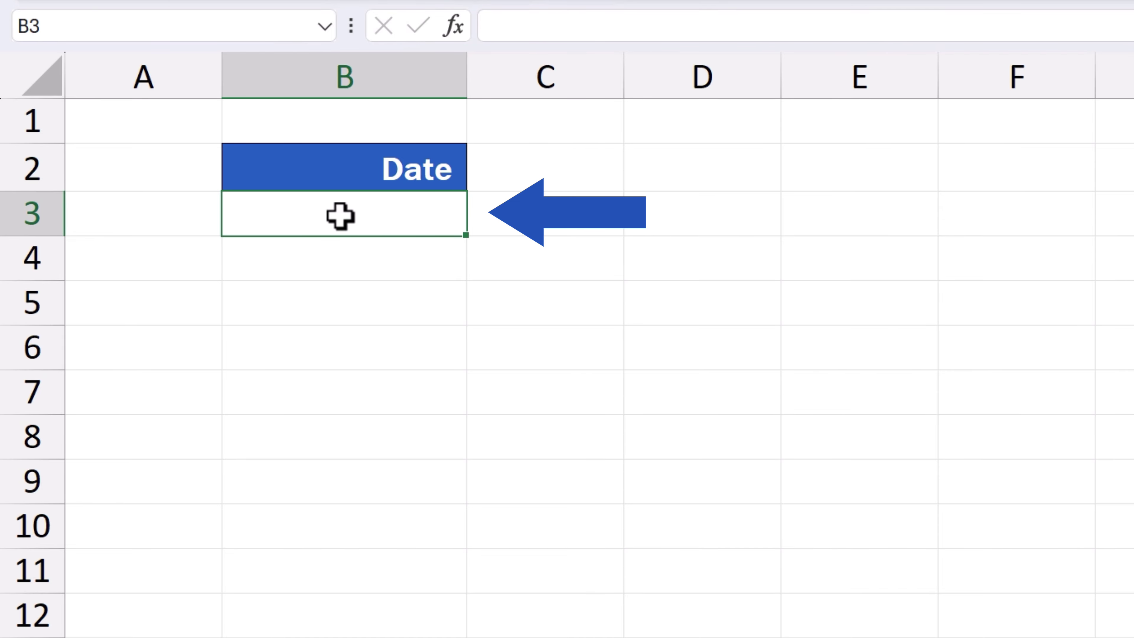
{"action": "type", "text": "4/"}
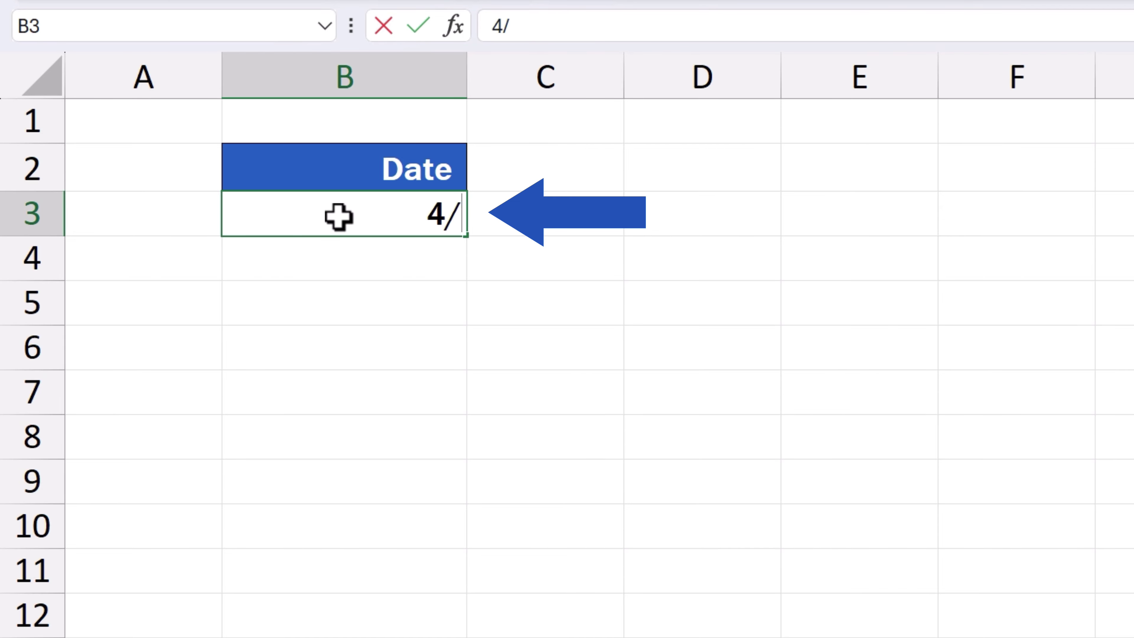
{"action": "type", "text": "17/2028"}
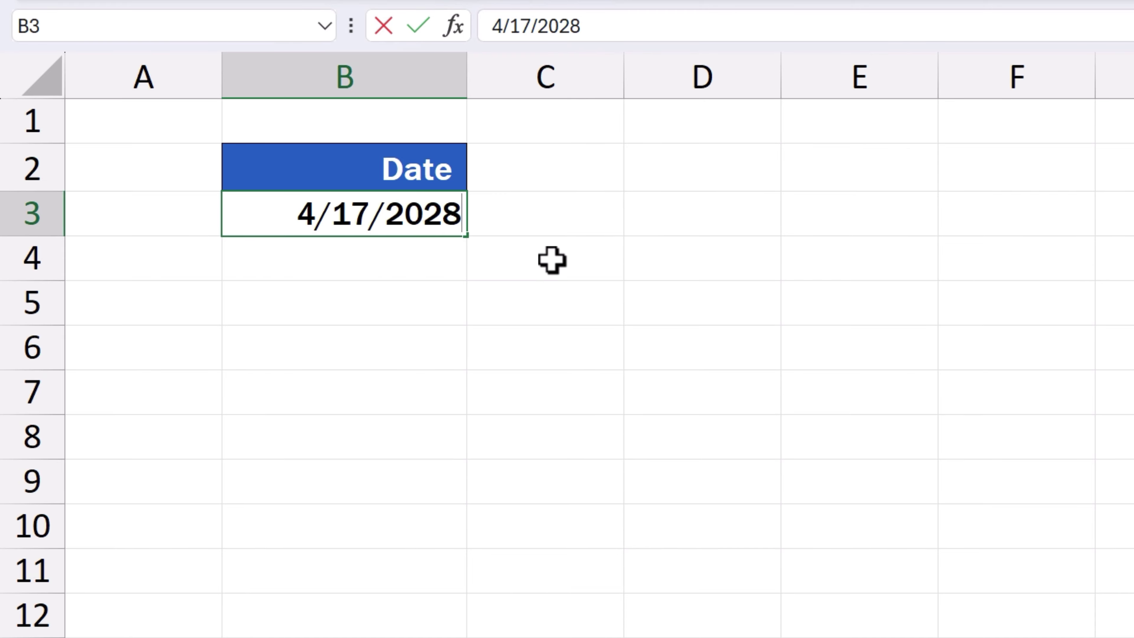
{"action": "left_click", "coordinate": [440, 169]}
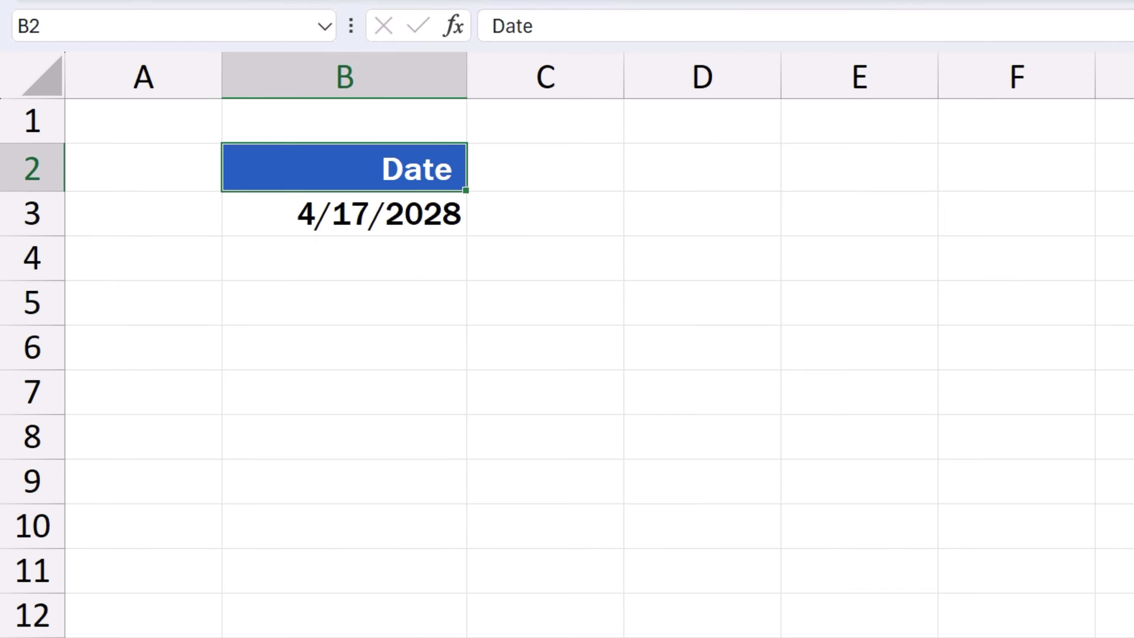
With B3 selected, open the Fill Series dialog from the Editing group.
{"action": "left_click", "coordinate": [243, 210]}
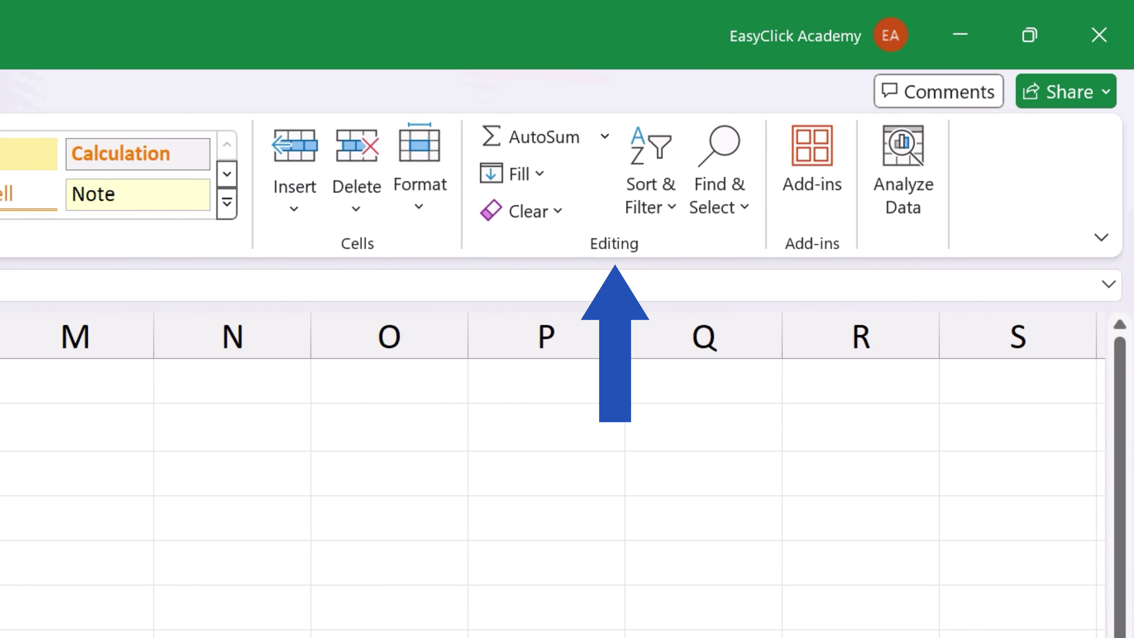
{"action": "left_click", "coordinate": [541, 176]}
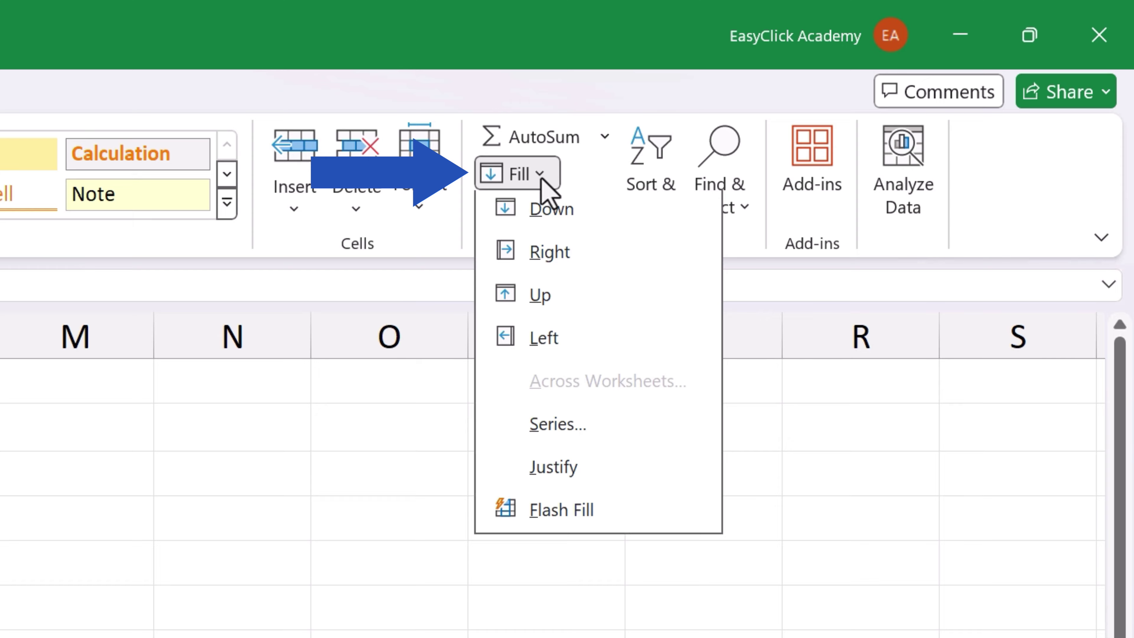
{"action": "left_click", "coordinate": [572, 436]}
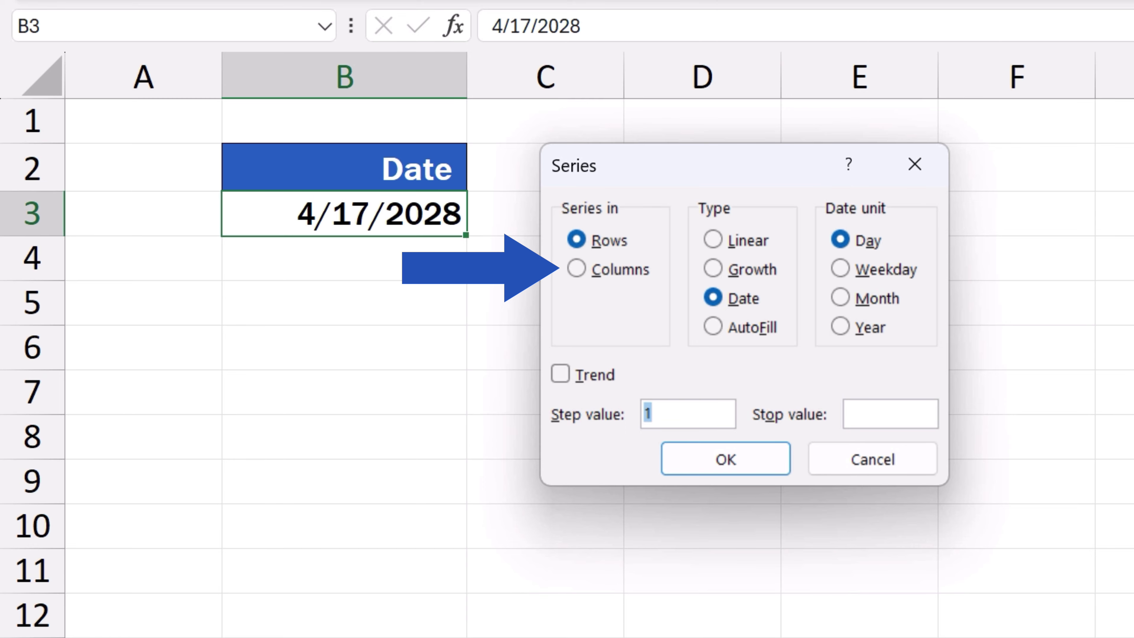
Set the series to fill in Columns with Type Date and Date unit Day.
{"action": "left_click", "coordinate": [578, 269]}
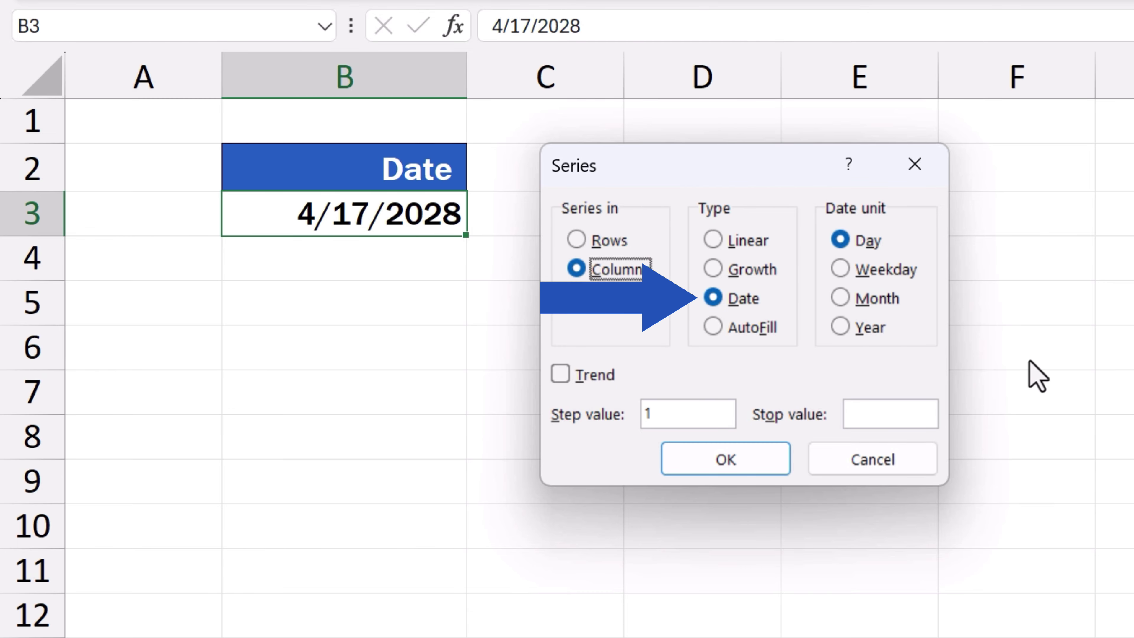
{"action": "left_click", "coordinate": [724, 242]}
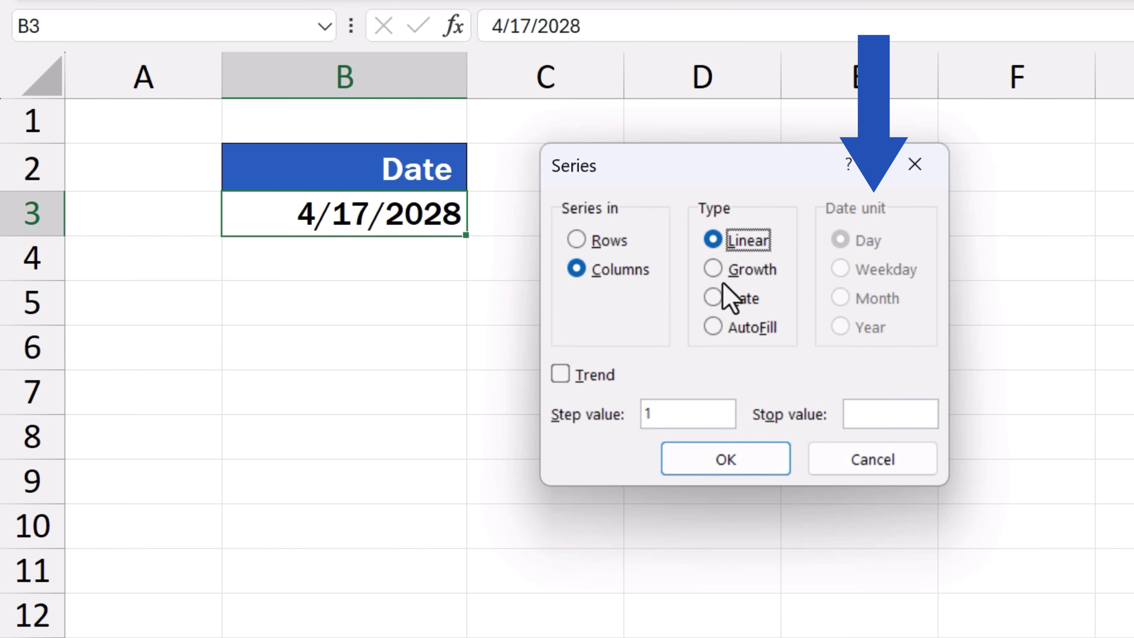
{"action": "left_click", "coordinate": [730, 274]}
{"action": "left_click", "coordinate": [731, 328]}
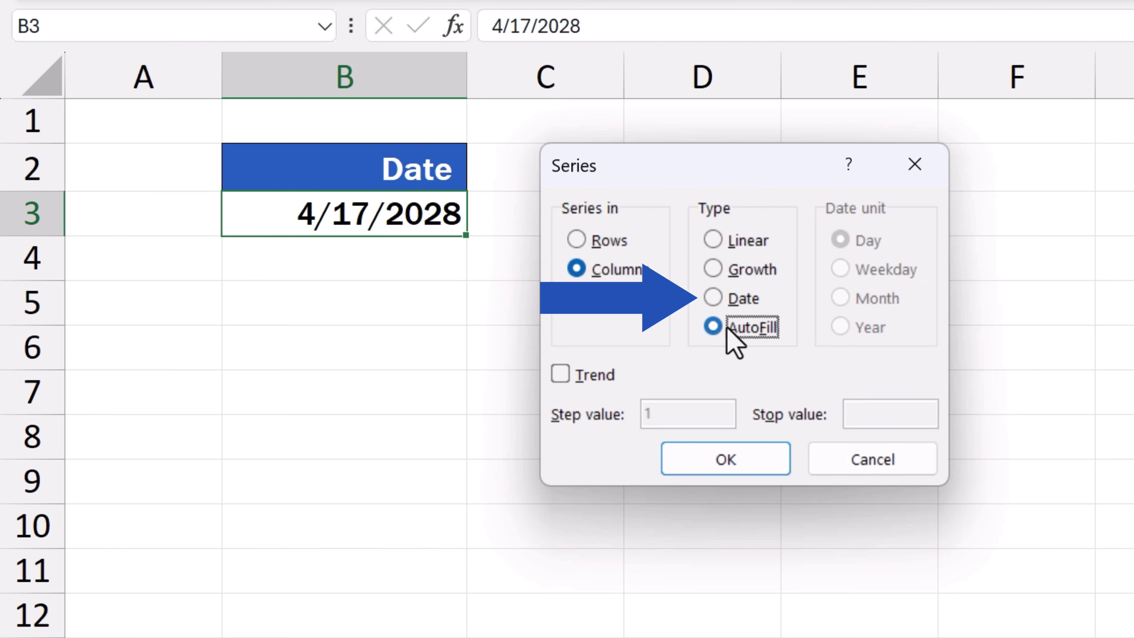
{"action": "left_click", "coordinate": [719, 293]}
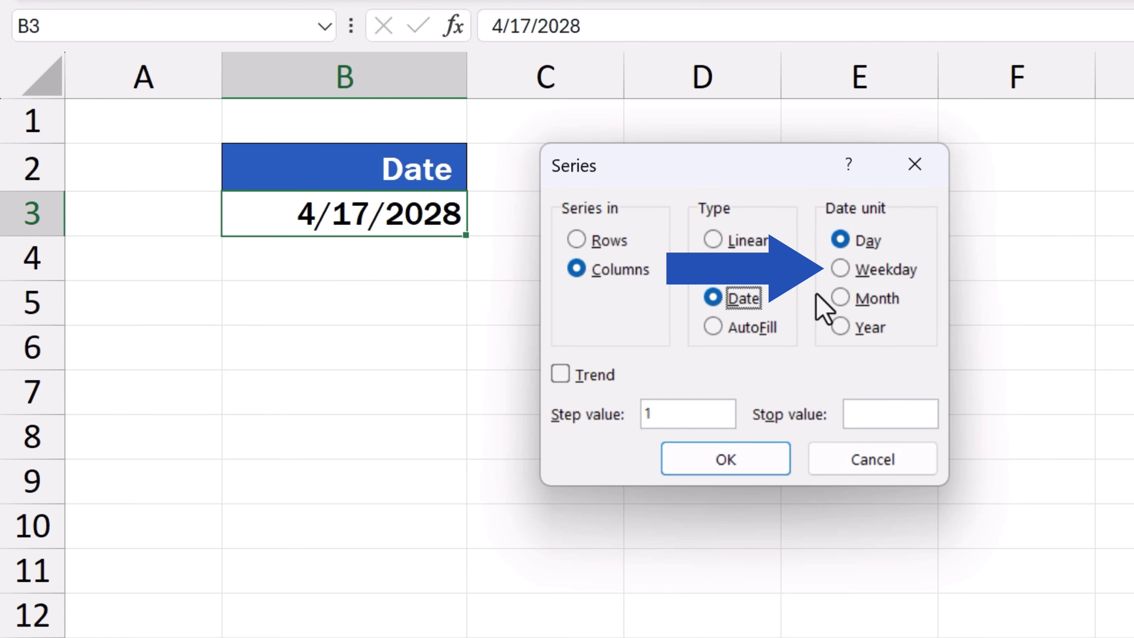
{"action": "left_click", "coordinate": [841, 269]}
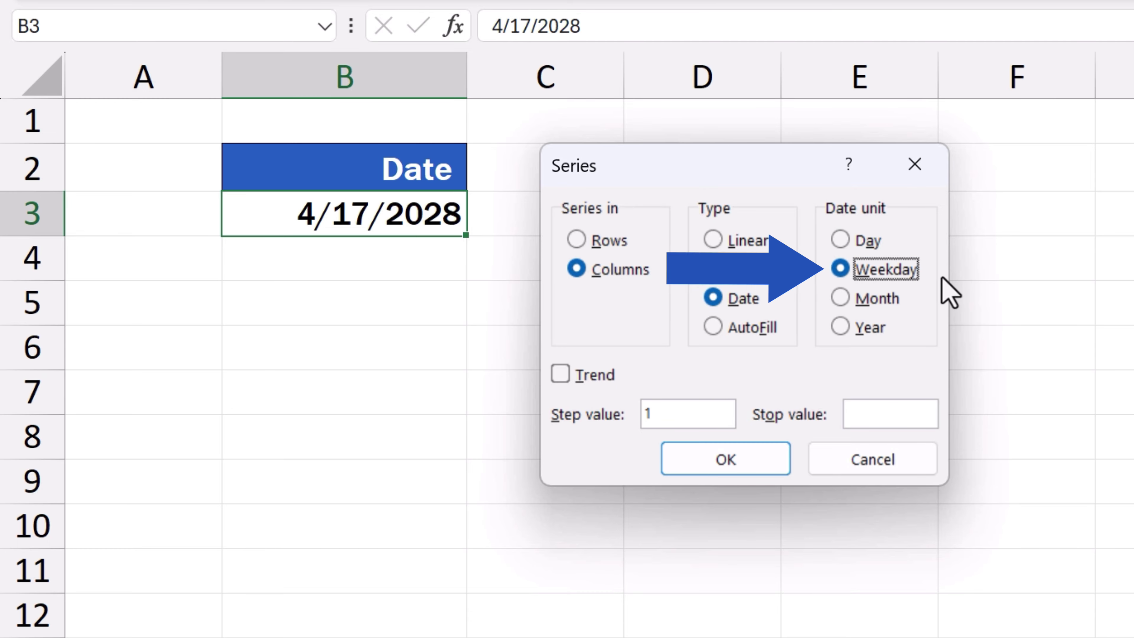
{"action": "left_click", "coordinate": [842, 298]}
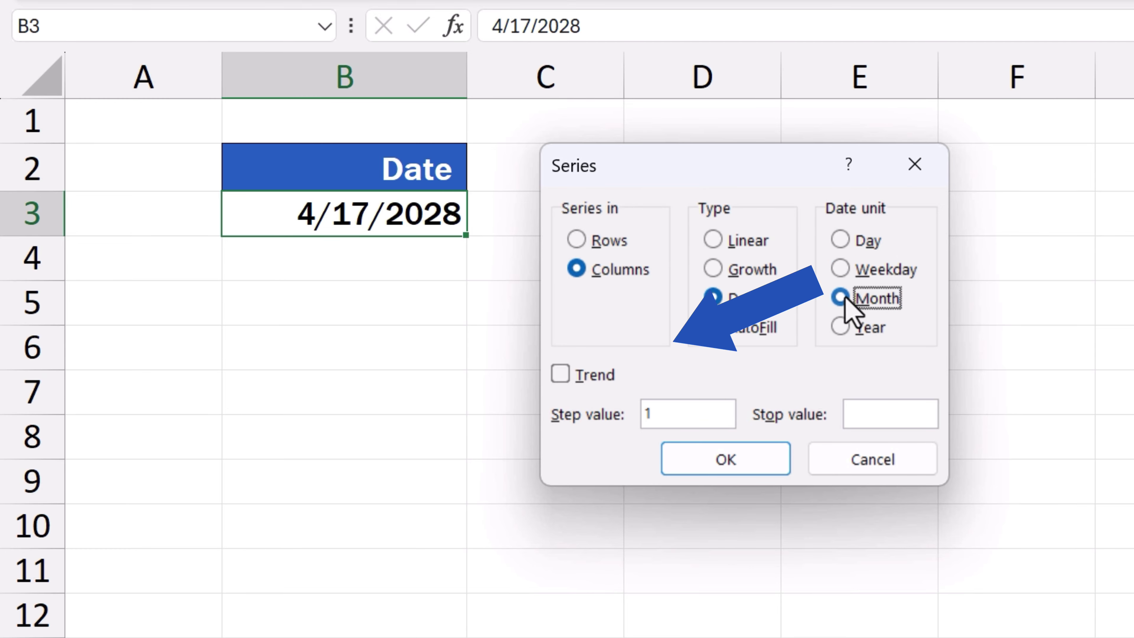
{"action": "left_click", "coordinate": [844, 329]}
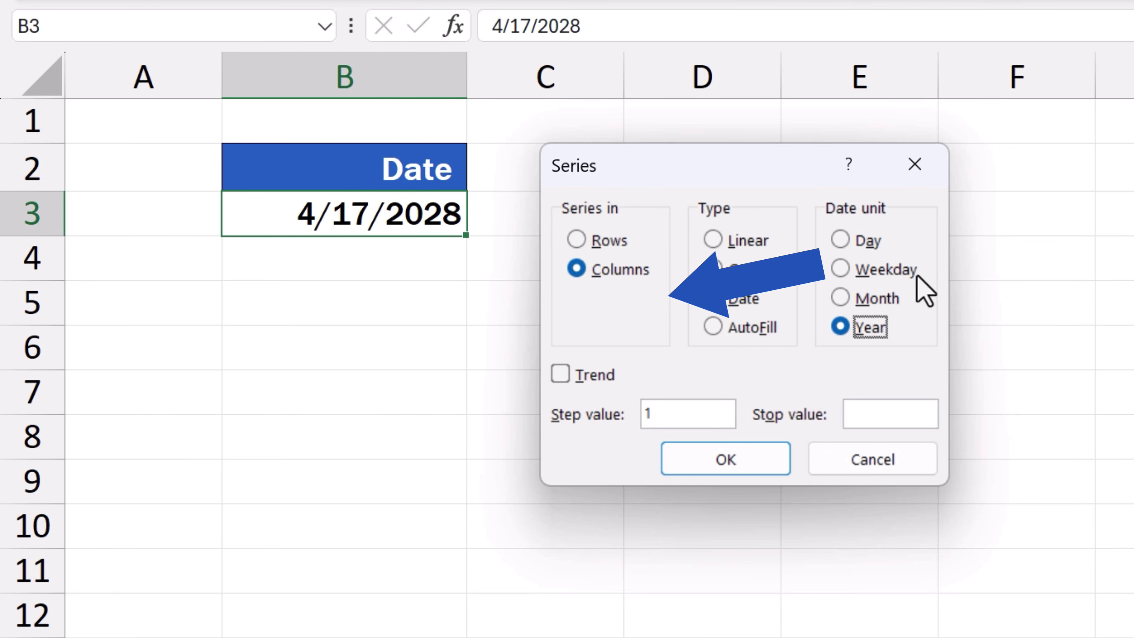
{"action": "left_click", "coordinate": [850, 237]}
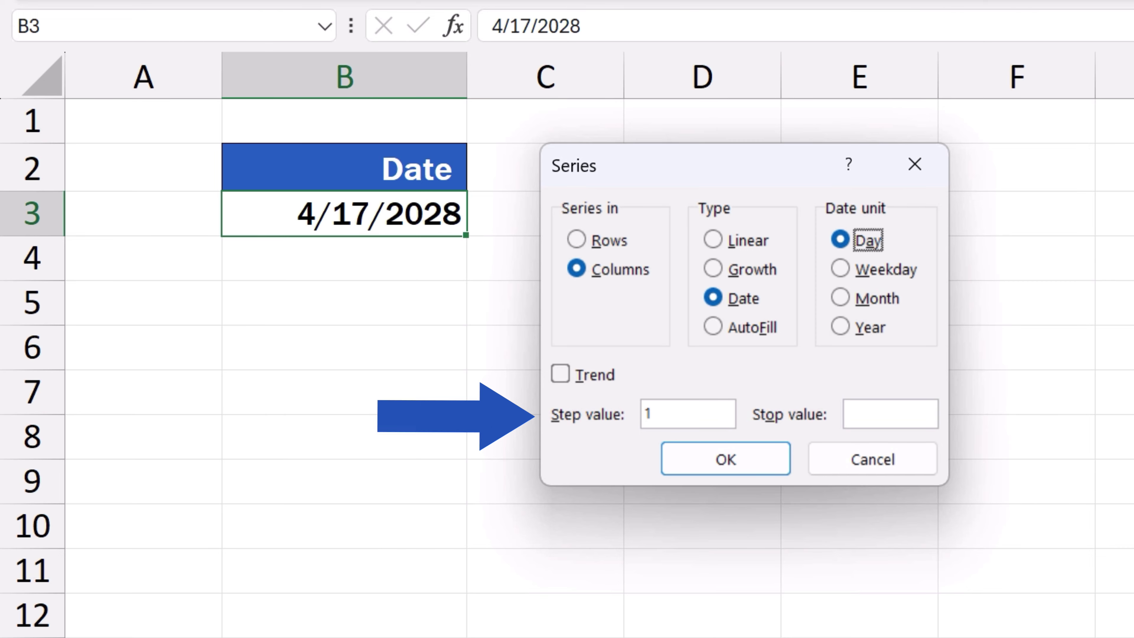
{"action": "left_click_drag", "start_coordinate": [675, 411], "coordinate": [625, 435]}
{"action": "type", "text": "2"}
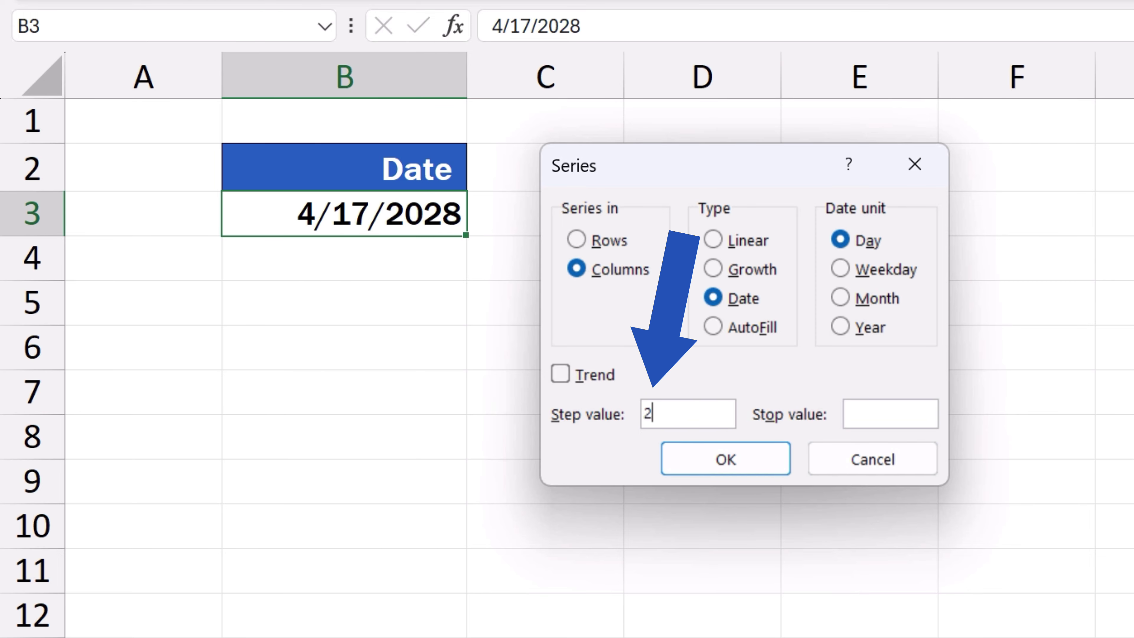
{"action": "left_click_drag", "start_coordinate": [676, 408], "coordinate": [614, 469]}
{"action": "type", "text": "3"}
{"action": "left_click_drag", "start_coordinate": [666, 412], "coordinate": [609, 422]}
{"action": "type", "text": "1"}
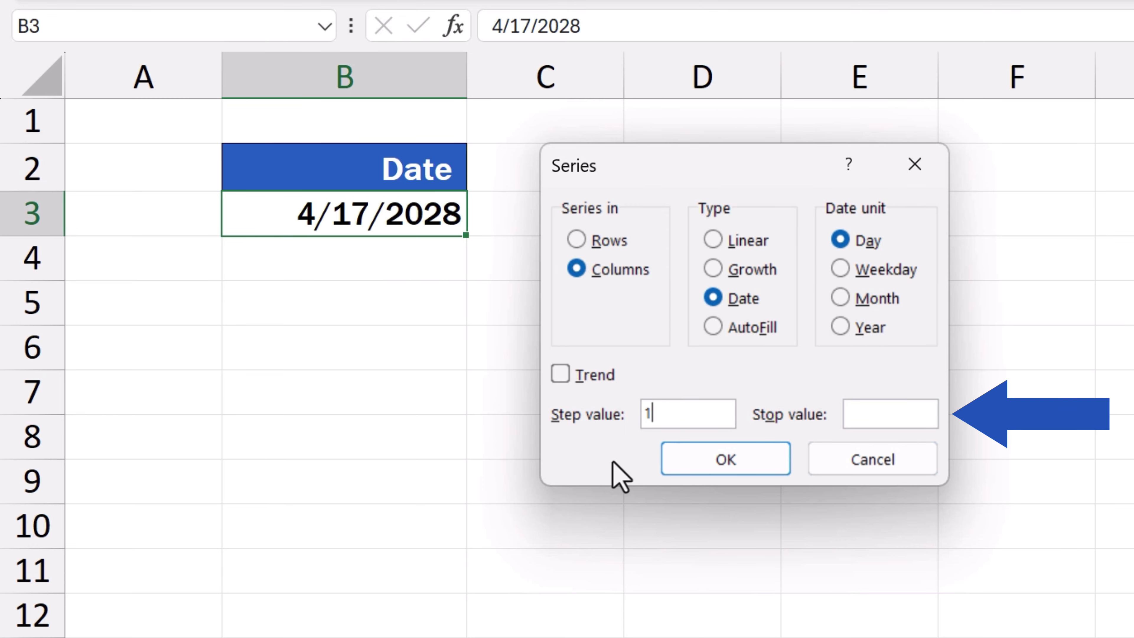
Set the stop value to 4/25/2028 and apply the series fill.
{"action": "left_click", "coordinate": [891, 413]}
{"action": "type", "text": "4/25/"}
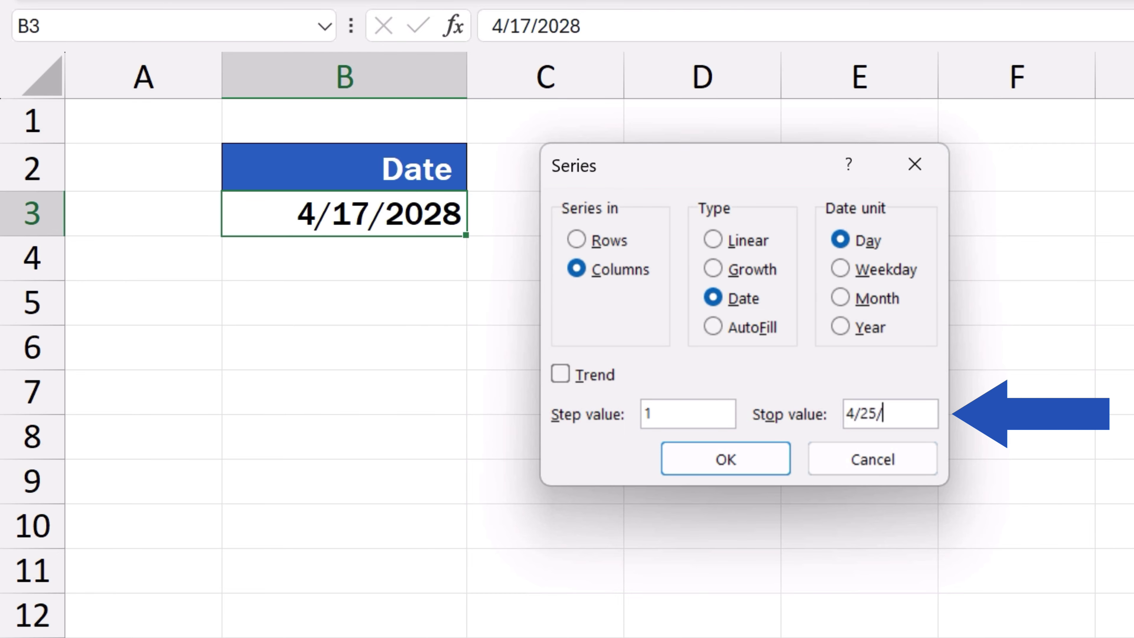
{"action": "type", "text": "2028"}
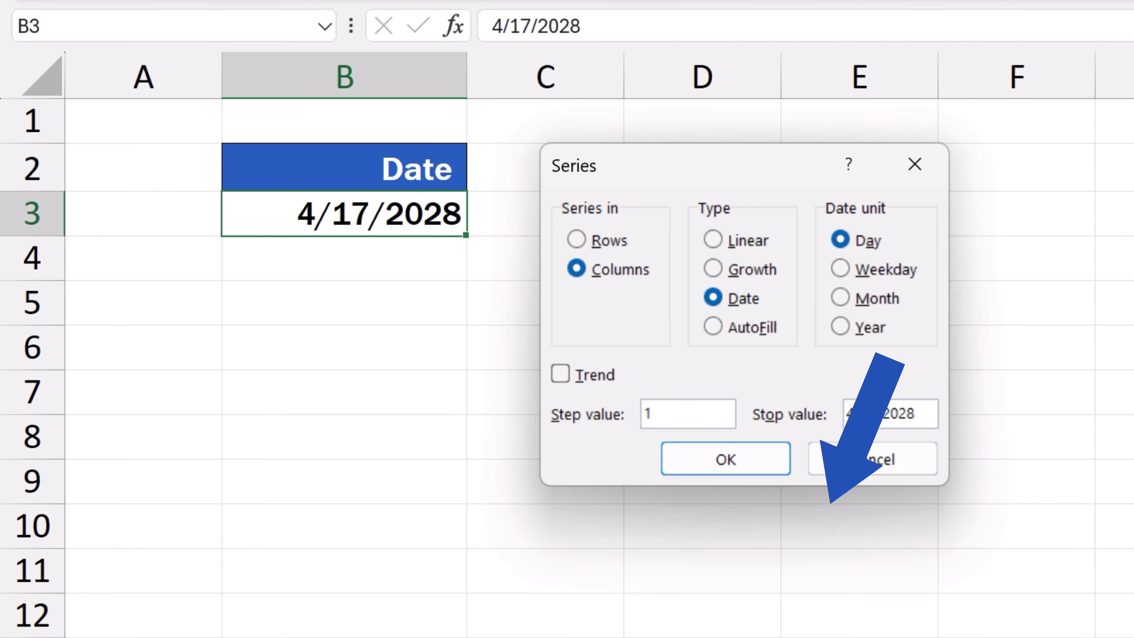
{"action": "left_click", "coordinate": [755, 467]}
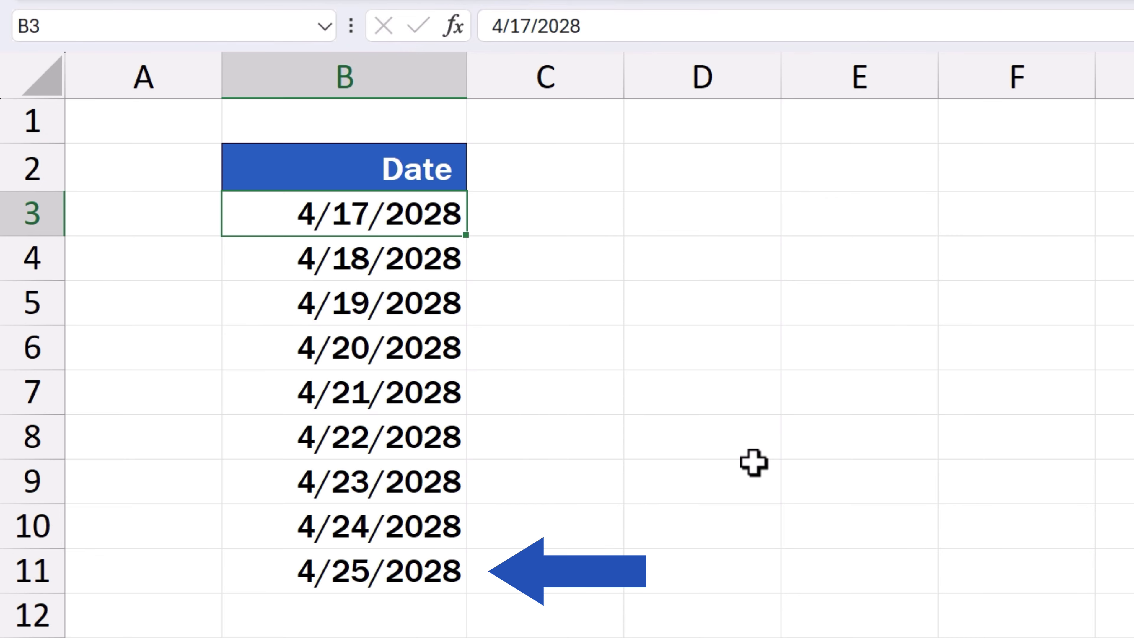
Select the Date header cell B2.
{"action": "left_click", "coordinate": [438, 165]}
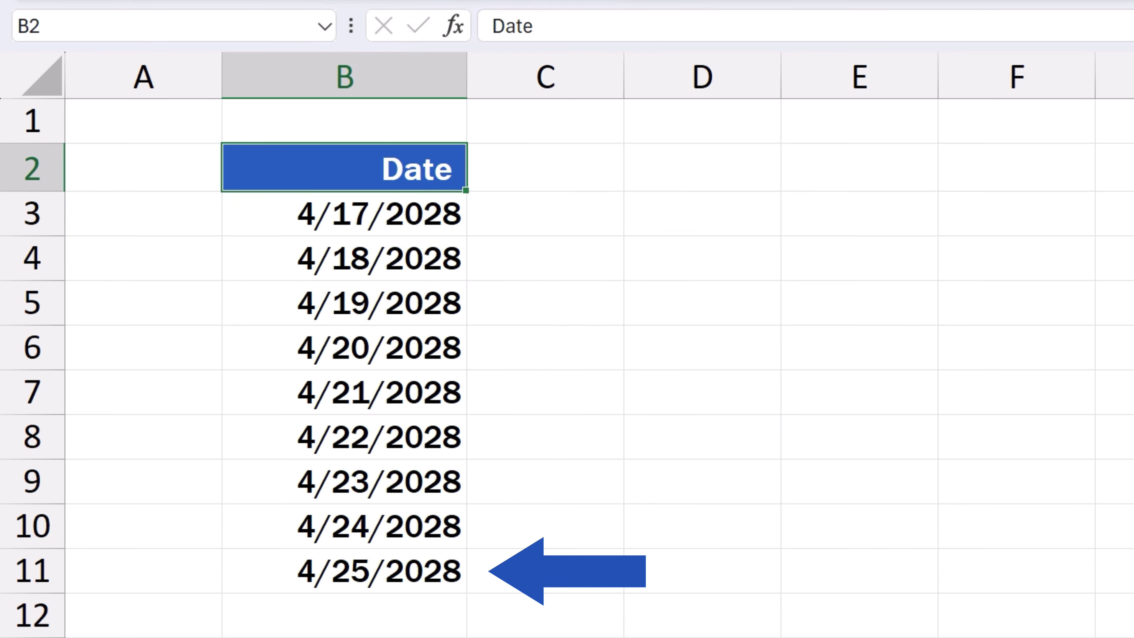